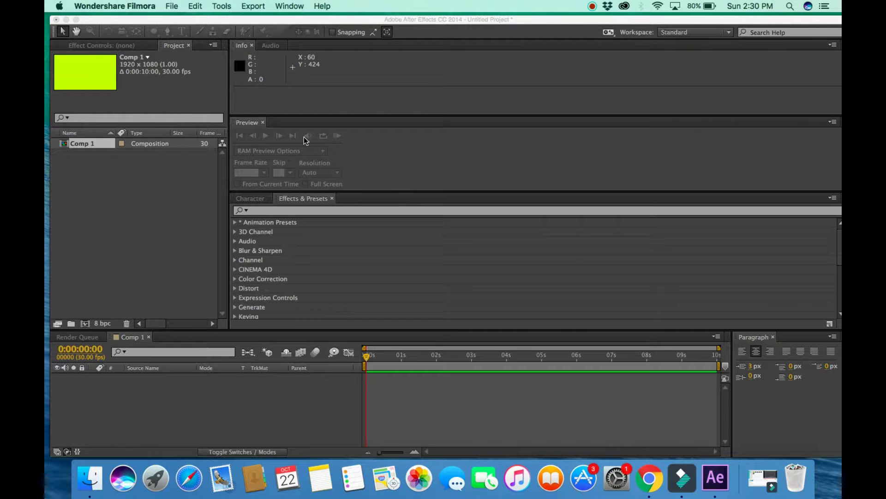
Create a new 1920 x 1080 composition at 30 fps, 10 seconds long, with a yellow background
{"action": "left_click", "coordinate": [332, 102]}
{"action": "left_click", "coordinate": [217, 5]}
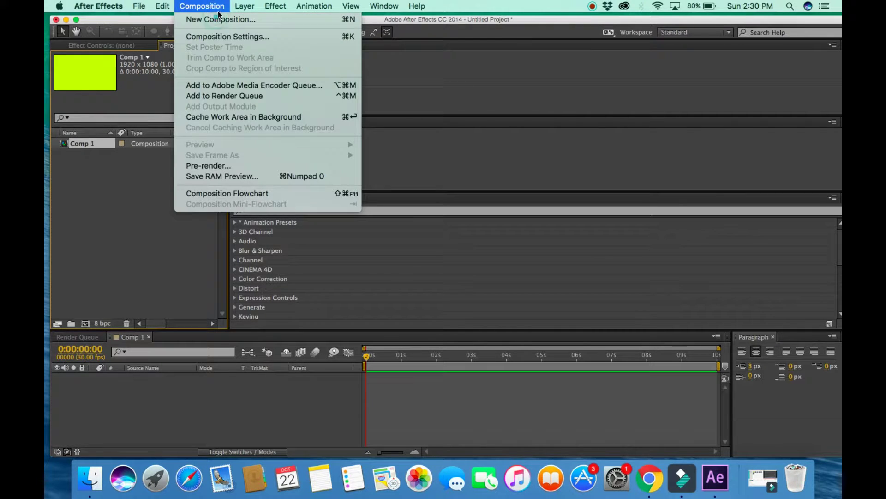
{"action": "left_click", "coordinate": [220, 20]}
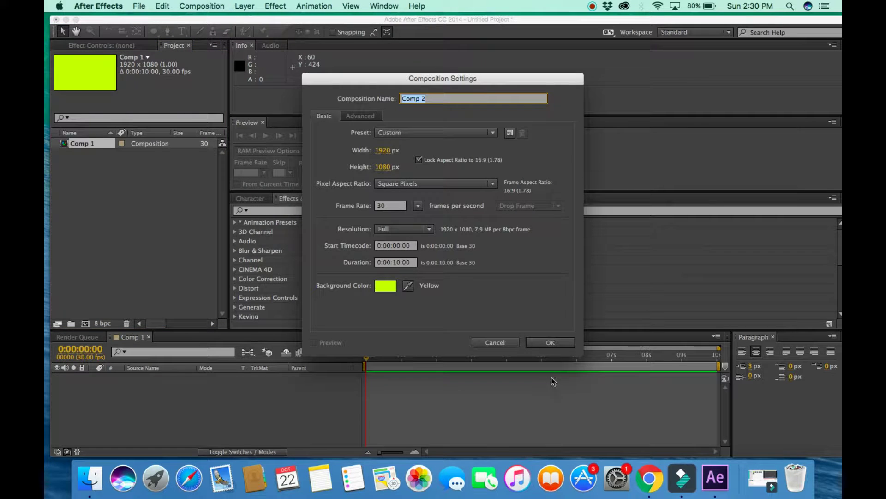
{"action": "left_click", "coordinate": [555, 344]}
{"action": "left_click", "coordinate": [555, 344]}
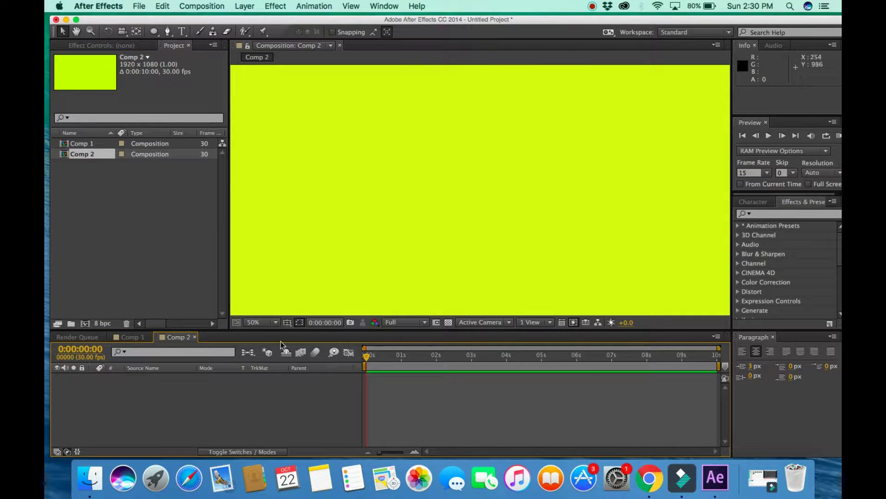
Delete the old Comp 1 composition from the project
{"action": "left_click", "coordinate": [90, 143]}
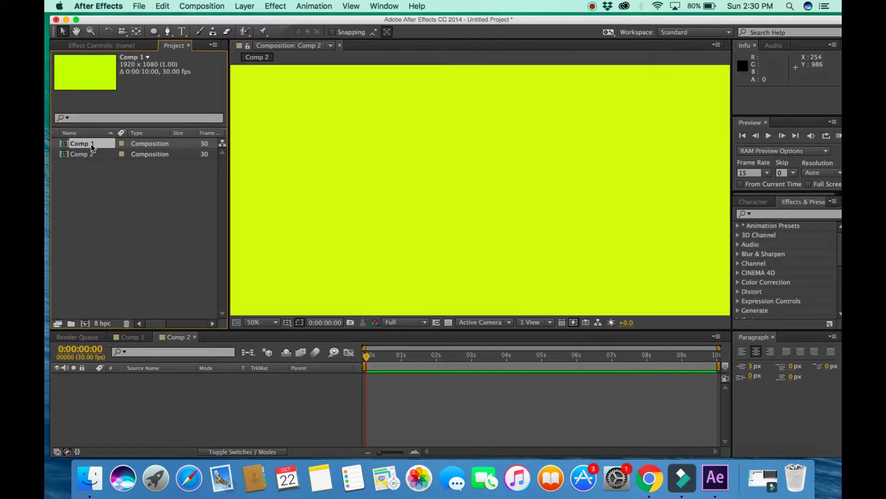
{"action": "key", "text": "Delete"}
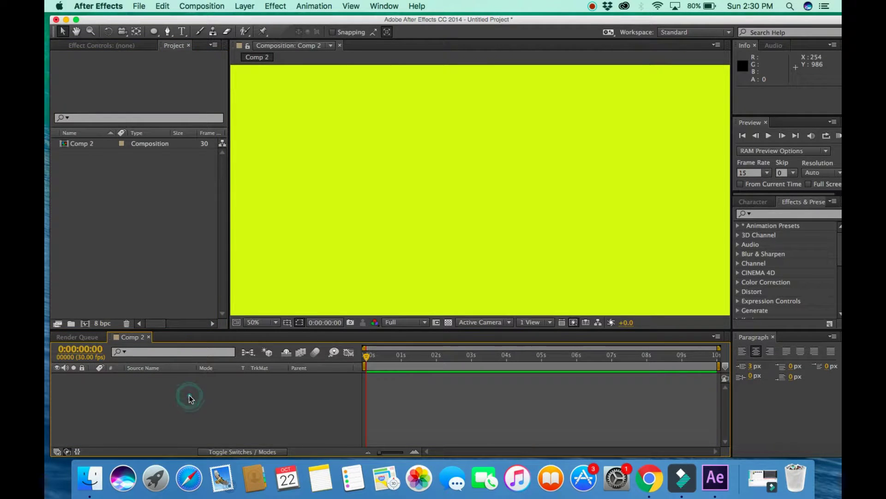
{"action": "right_click", "coordinate": [189, 394]}
{"action": "left_click", "coordinate": [127, 212]}
Draw a white upright rectangle and, to its right, a roughly square rounded rectangle on one shape layer
{"action": "left_click", "coordinate": [154, 31]}
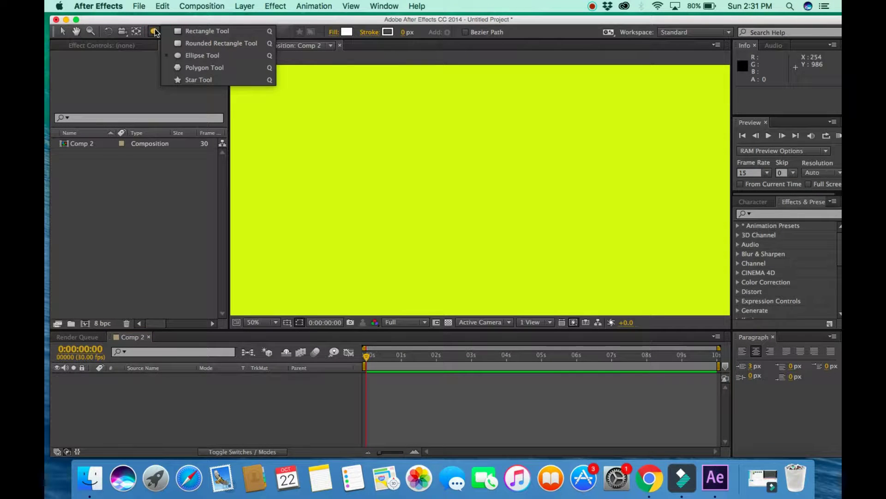
{"action": "left_click_drag", "start_coordinate": [154, 28], "coordinate": [211, 33]}
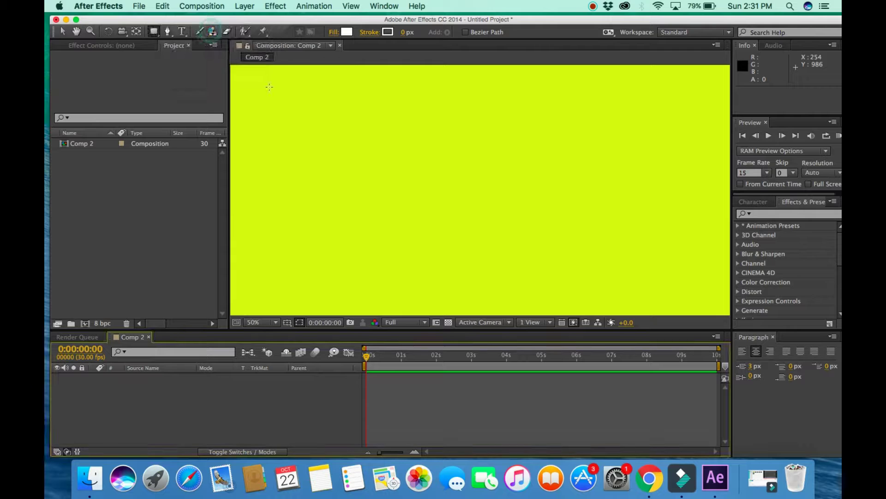
{"action": "left_click_drag", "start_coordinate": [289, 123], "coordinate": [361, 222]}
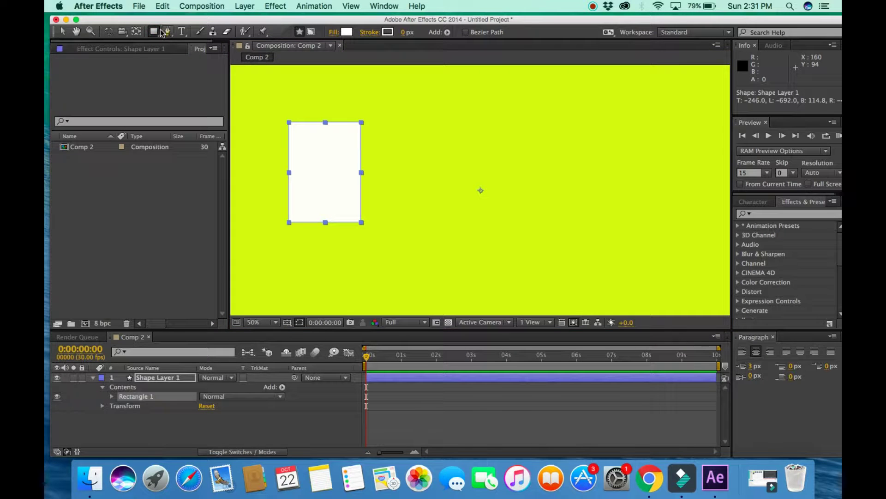
{"action": "left_click_drag", "start_coordinate": [154, 31], "coordinate": [233, 43]}
{"action": "mouse_move", "coordinate": [398, 116]}
{"action": "left_mouse_down"}
{"action": "mouse_move", "coordinate": [484, 192]}
{"action": "mouse_move", "coordinate": [506, 227]}
{"action": "mouse_move", "coordinate": [517, 227]}
{"action": "left_mouse_up"}
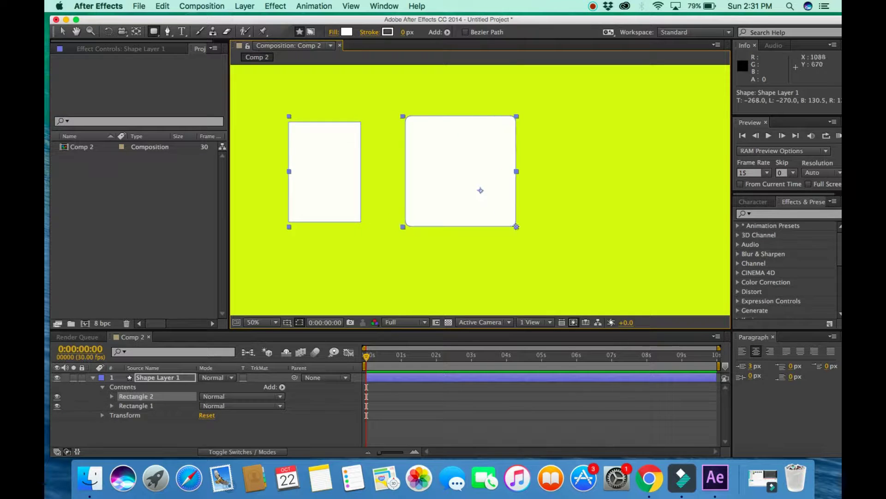
Add an ellipse to the right of the rounded rectangle and a large five-sided polygon over the lower part of the rectangle
{"action": "left_click_drag", "start_coordinate": [155, 35], "coordinate": [196, 56]}
{"action": "left_click_drag", "start_coordinate": [566, 116], "coordinate": [682, 241]}
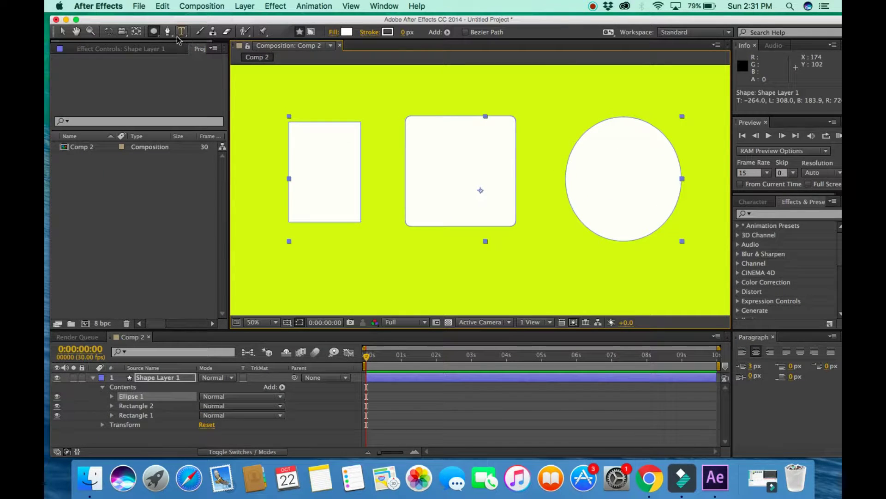
{"action": "left_click_drag", "start_coordinate": [157, 34], "coordinate": [191, 67]}
{"action": "left_click_drag", "start_coordinate": [362, 242], "coordinate": [336, 157]}
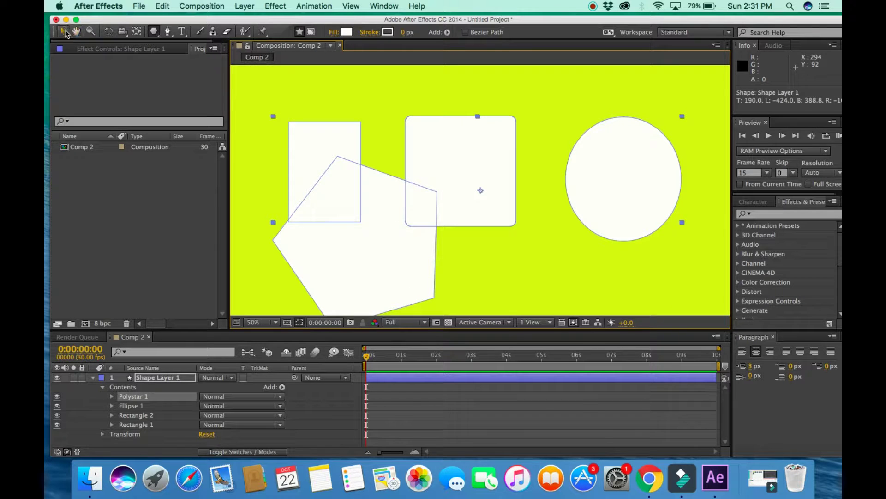
Move the polygon down out of the way and line up the rectangle, rounded rectangle and circle along the composition's upper edge
{"action": "left_click", "coordinate": [63, 31]}
{"action": "left_click_drag", "start_coordinate": [326, 223], "coordinate": [393, 318]}
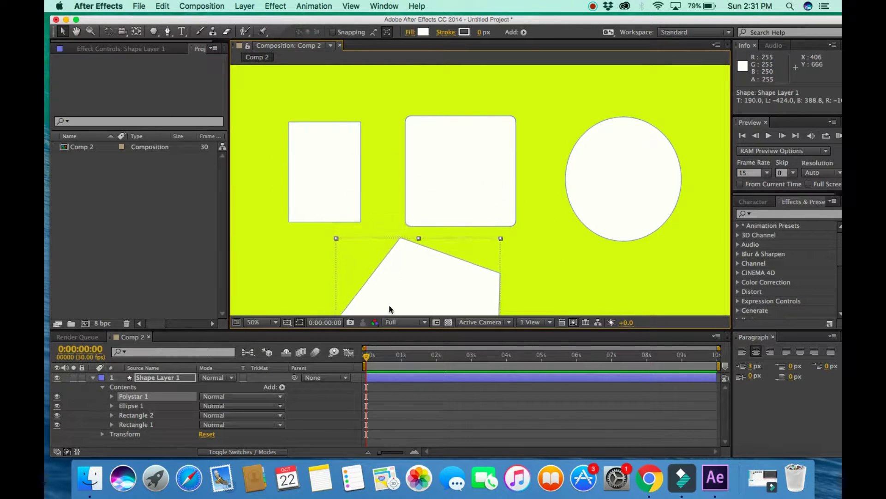
{"action": "left_click", "coordinate": [335, 194]}
{"action": "left_click_drag", "start_coordinate": [322, 143], "coordinate": [273, 98]}
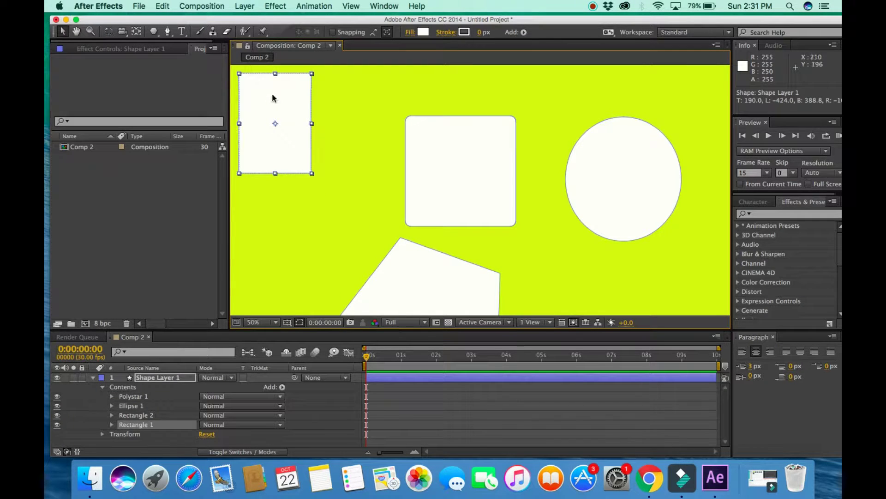
{"action": "left_click", "coordinate": [428, 158]}
{"action": "left_click_drag", "start_coordinate": [372, 118], "coordinate": [368, 116]}
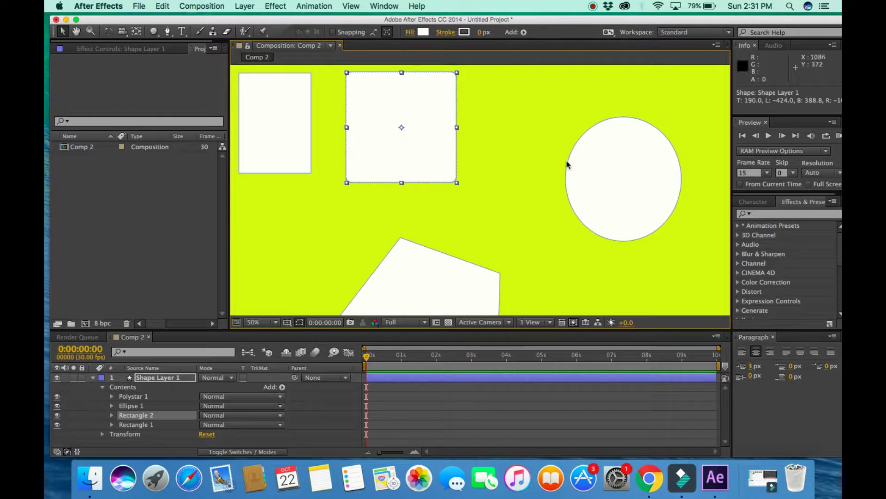
{"action": "left_click_drag", "start_coordinate": [596, 174], "coordinate": [517, 119]}
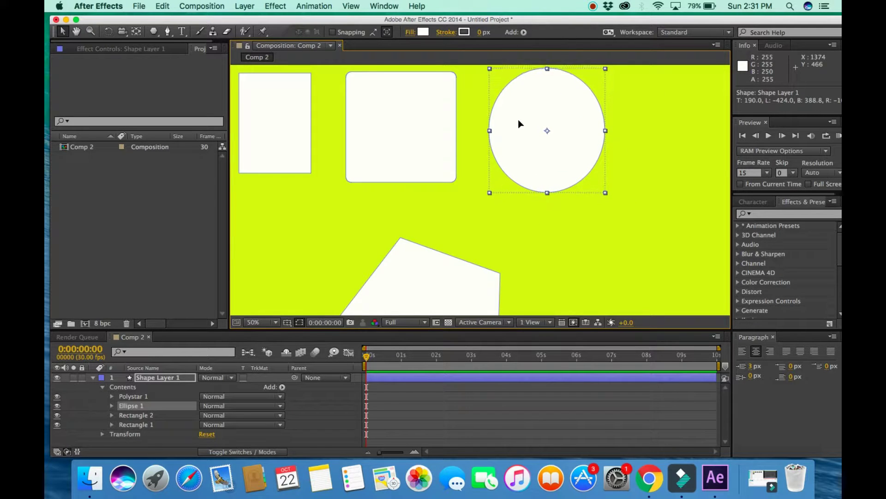
Shrink the pentagon and place it at the end of the row, shifting the circle slightly left to even the spacing
{"action": "left_click", "coordinate": [439, 258]}
{"action": "left_click_drag", "start_coordinate": [439, 258], "coordinate": [643, 152]}
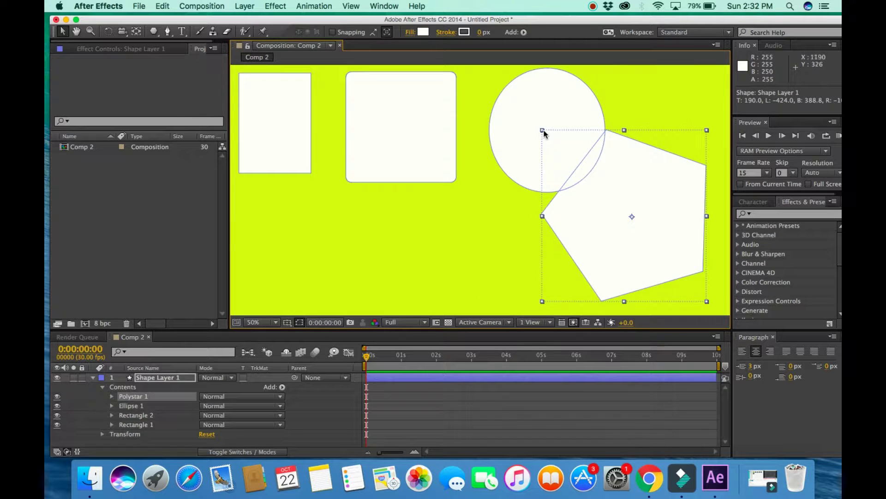
{"action": "left_click_drag", "start_coordinate": [543, 130], "coordinate": [569, 152]}
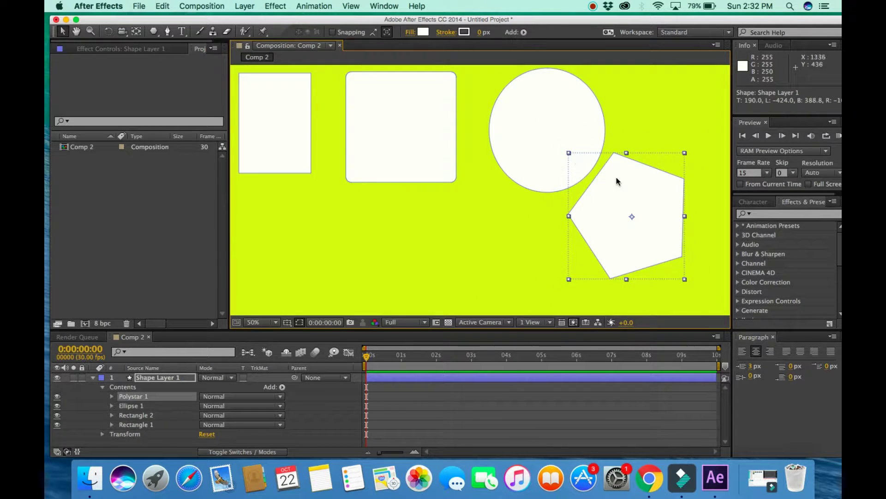
{"action": "left_click_drag", "start_coordinate": [630, 184], "coordinate": [669, 104]}
{"action": "left_click_drag", "start_coordinate": [575, 113], "coordinate": [562, 117]}
{"action": "left_click_drag", "start_coordinate": [654, 123], "coordinate": [647, 124]}
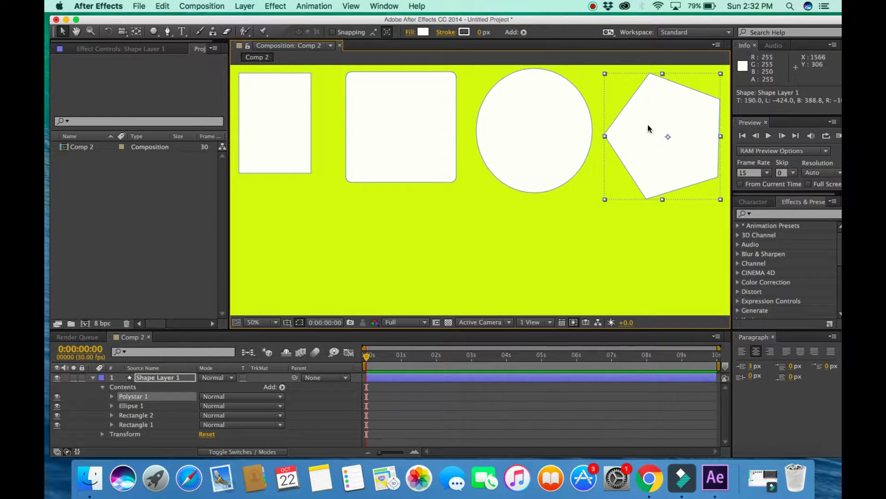
{"action": "left_click", "coordinate": [565, 257]}
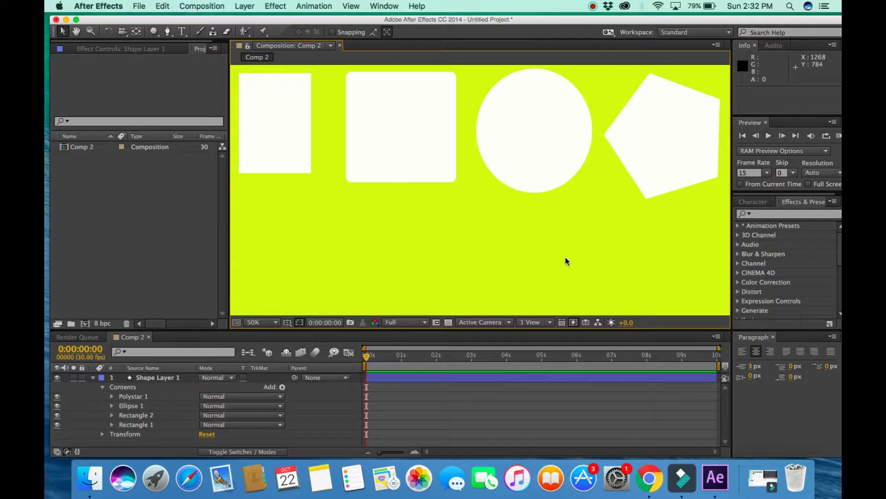
Examine the property groups of the polygon and the circle in the shape layer, including the circle's stroke and transform settings
{"action": "key", "text": "super+a"}
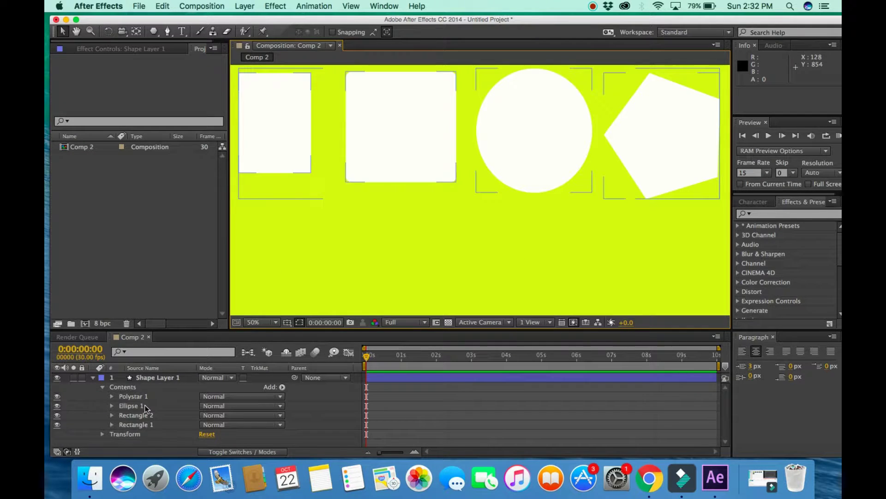
{"action": "left_click", "coordinate": [112, 397]}
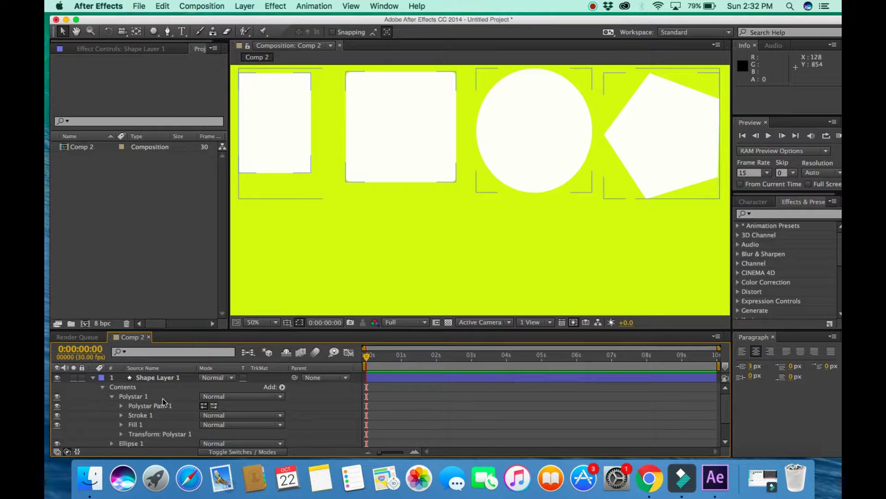
{"action": "scroll", "coordinate": [153, 399], "scroll_direction": "down", "scroll_amount": 1}
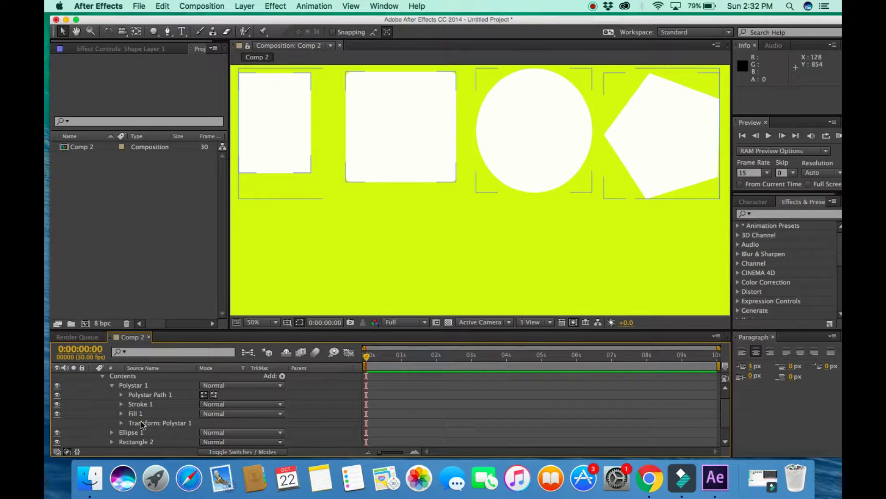
{"action": "scroll", "coordinate": [151, 424], "scroll_direction": "down", "scroll_amount": 2}
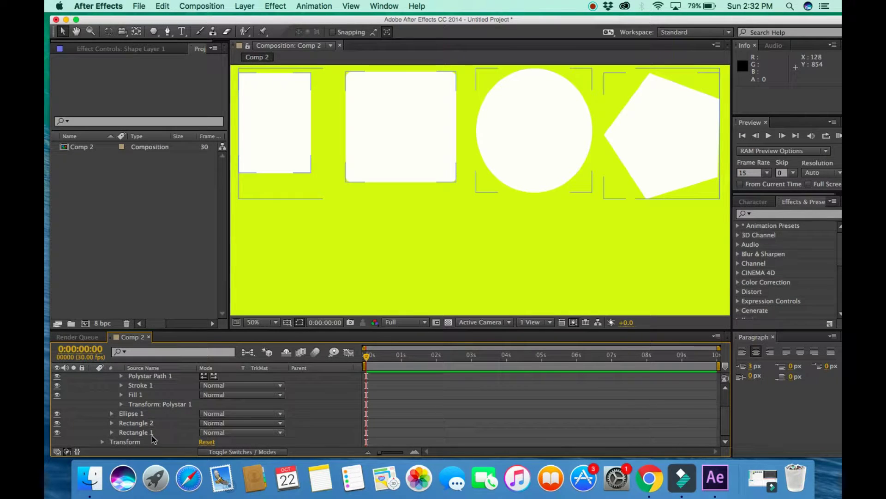
{"action": "left_click", "coordinate": [112, 415]}
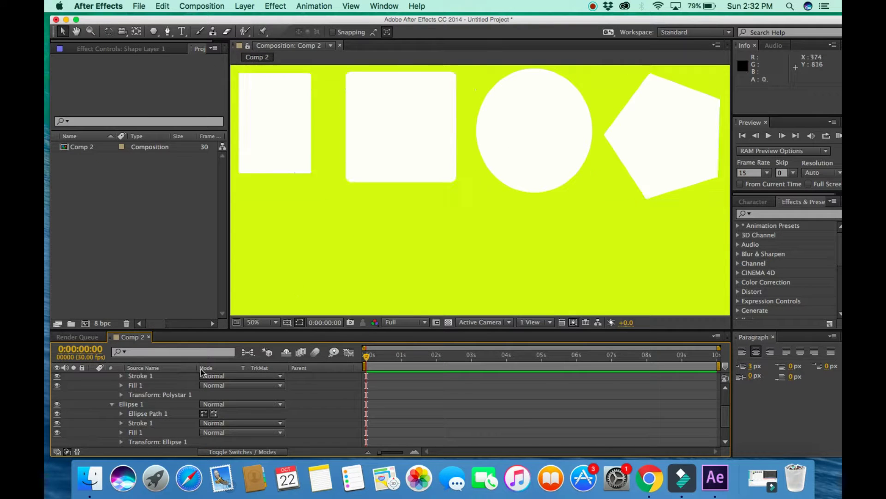
{"action": "left_click", "coordinate": [120, 424]}
{"action": "scroll", "coordinate": [174, 417], "scroll_direction": "up", "scroll_amount": 1}
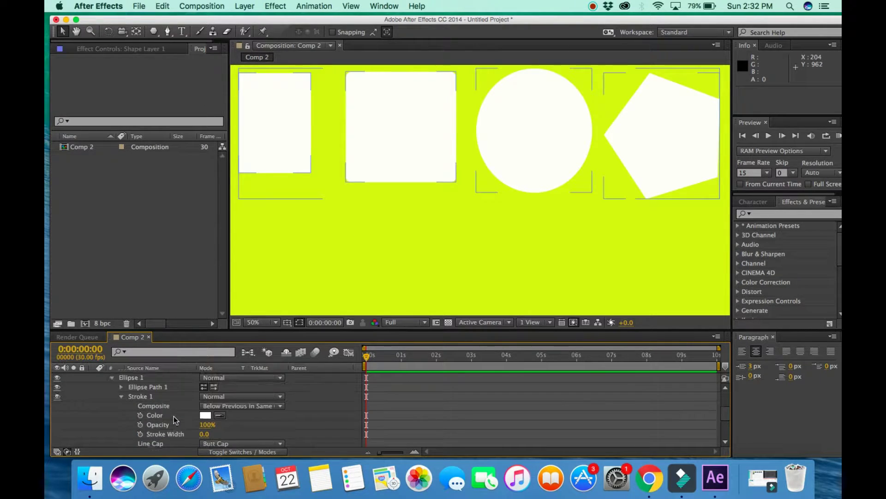
{"action": "left_click", "coordinate": [122, 397]}
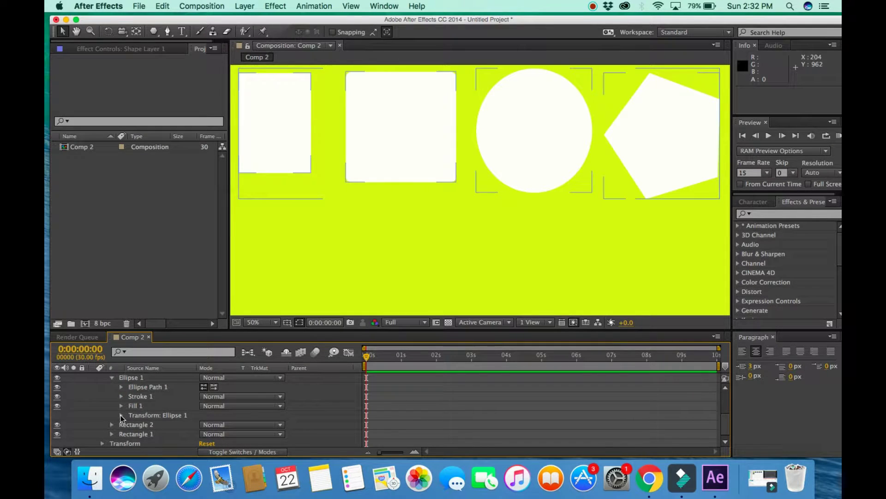
{"action": "left_click", "coordinate": [121, 415]}
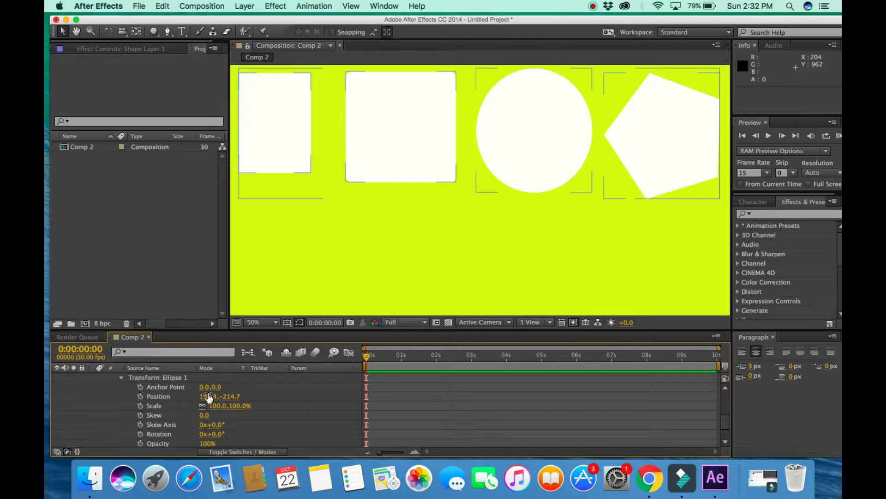
Set the vertical anchor point value of the circle to -500
{"action": "left_click_drag", "start_coordinate": [217, 387], "coordinate": [72, 367]}
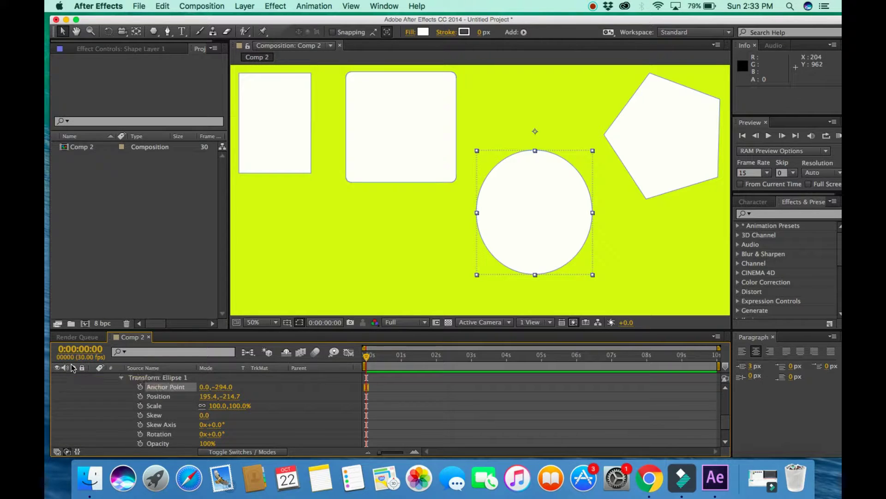
{"action": "left_click", "coordinate": [225, 387]}
{"action": "type", "text": "-500"}
{"action": "key", "text": "Return"}
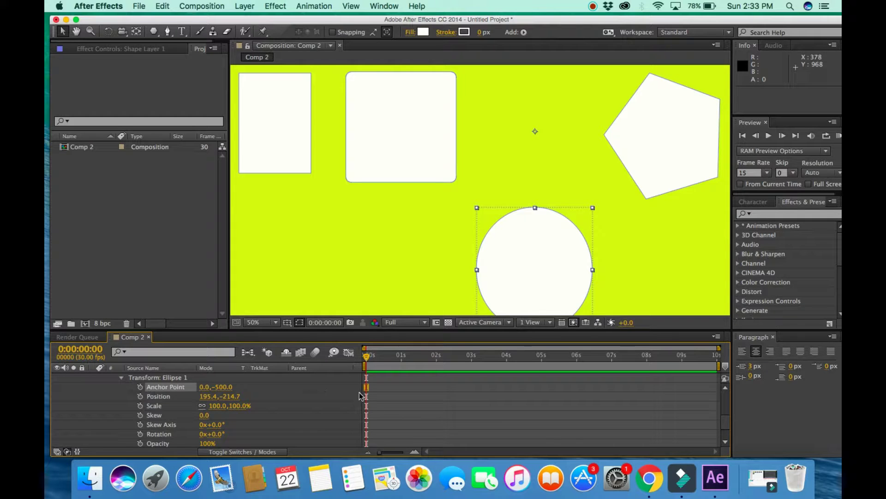
Try a vertical anchor point of 500 for the circle and restore it to -500
{"action": "left_click", "coordinate": [224, 387]}
{"action": "left_click", "coordinate": [220, 386]}
{"action": "key", "text": "BackSpace"}
{"action": "key", "text": "Return"}
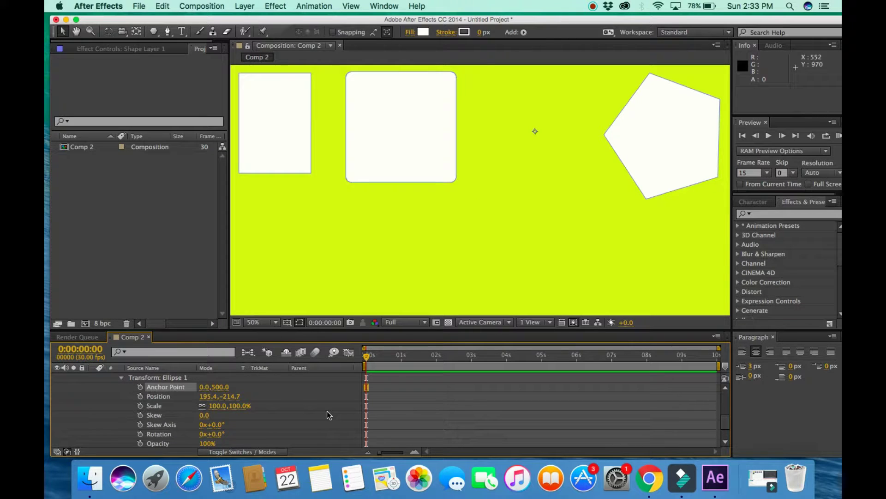
{"action": "left_click", "coordinate": [215, 387]}
{"action": "type", "text": "-"}
Set the circle's anchor point to 500 horizontally and 0 vertically
{"action": "left_click", "coordinate": [204, 387]}
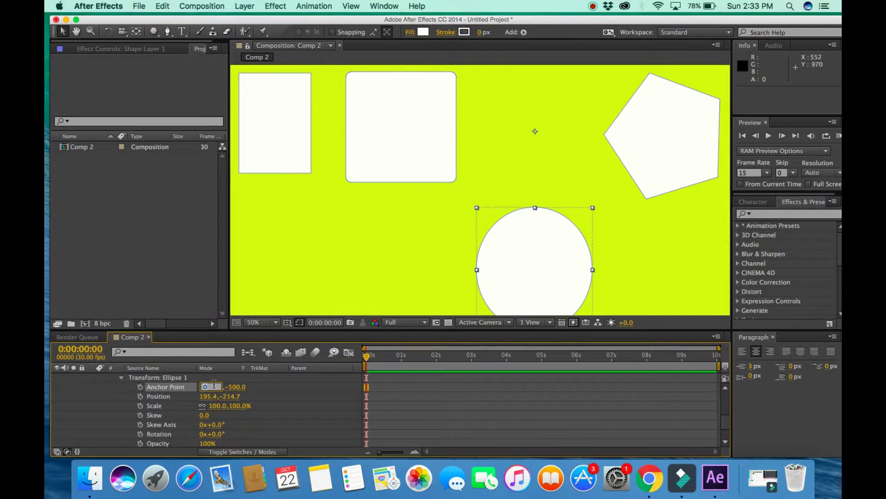
{"action": "type", "text": "00"}
{"action": "key", "text": "Tab"}
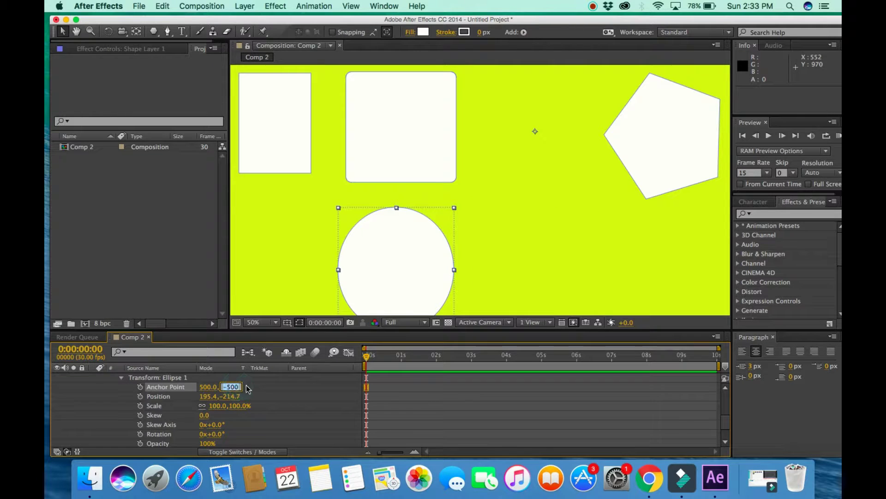
{"action": "key", "text": "BackSpace"}
{"action": "type", "text": "0"}
{"action": "key", "text": "Return"}
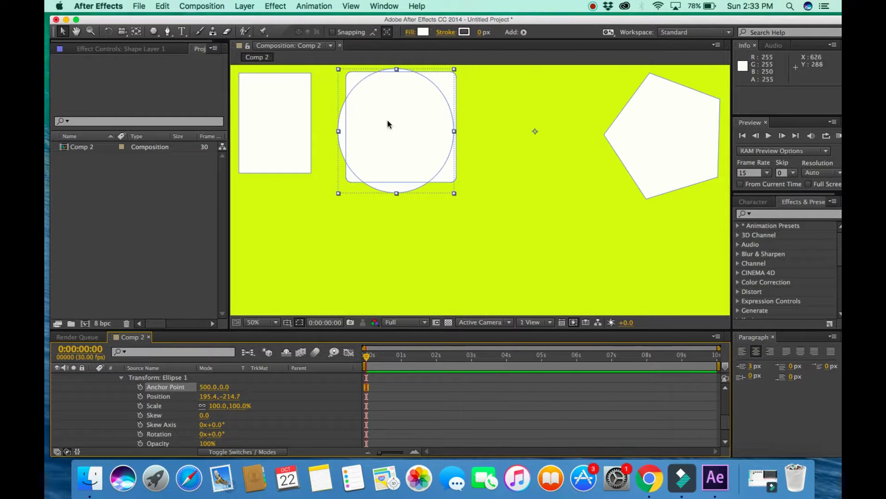
Move the circle into the open area between the rounded rectangle and the polygon, at position 746.7, 94.7
{"action": "left_click_drag", "start_coordinate": [388, 123], "coordinate": [539, 208]}
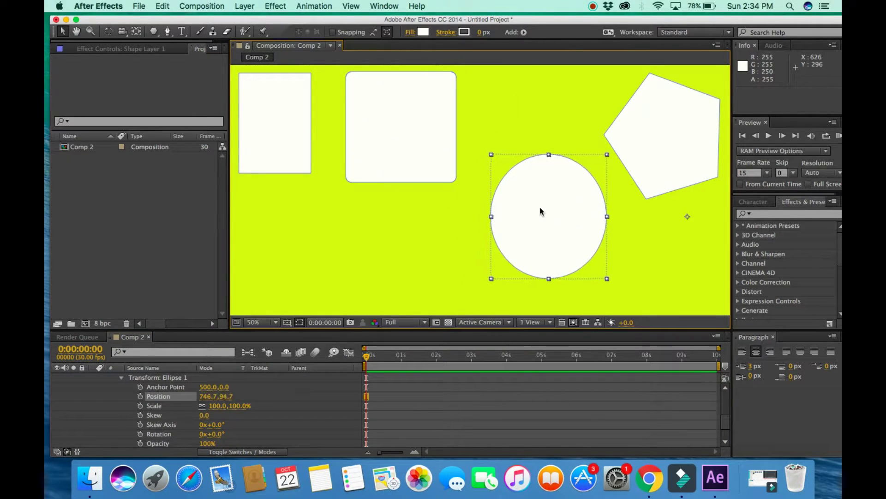
{"action": "key", "text": "F2"}
{"action": "left_click", "coordinate": [207, 395]}
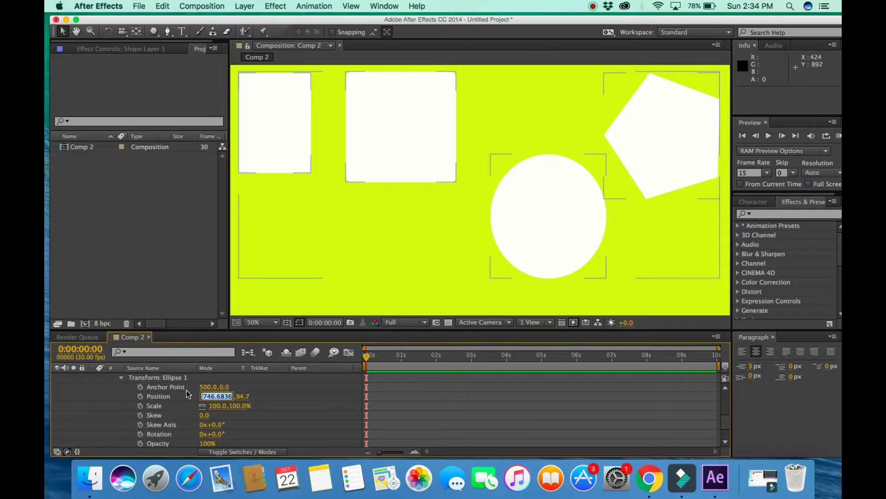
{"action": "type", "text": "672.7"}
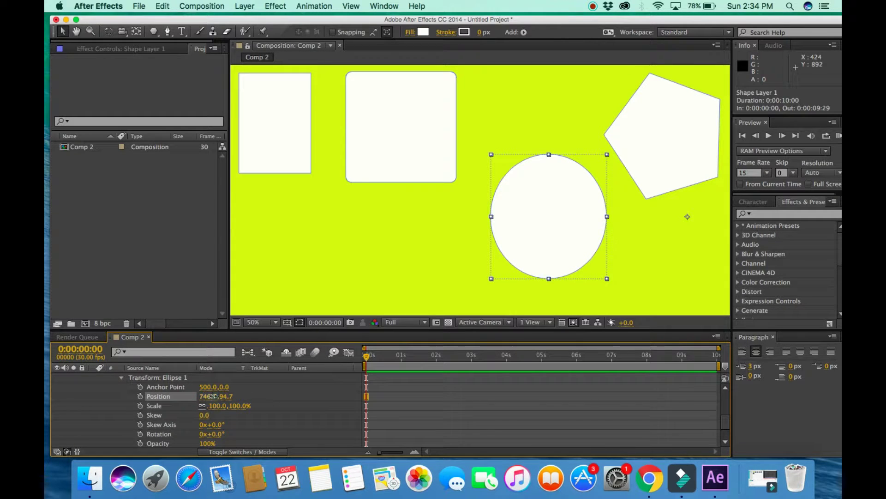
Adjust the circle's horizontal and vertical position values to 588.7 and 140.7
{"action": "left_click", "coordinate": [156, 396]}
{"action": "left_click_drag", "start_coordinate": [158, 395], "coordinate": [217, 357]}
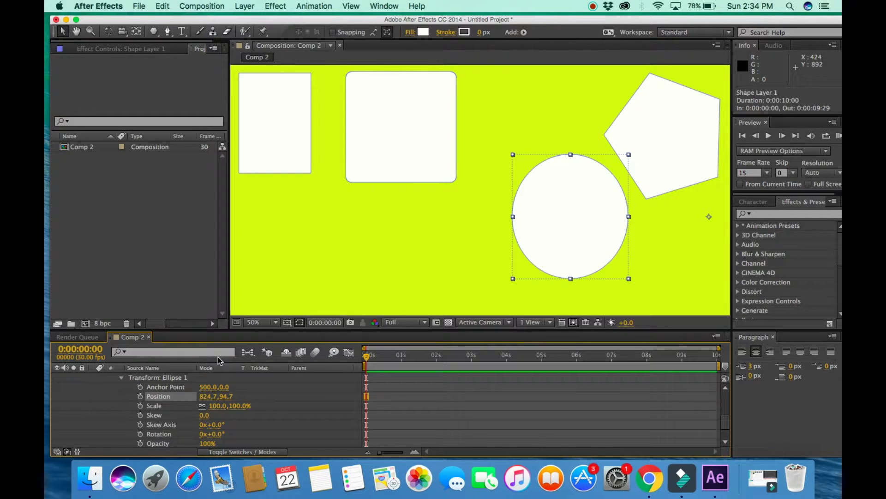
{"action": "left_click_drag", "start_coordinate": [226, 396], "coordinate": [67, 376]}
{"action": "key", "text": "super+z"}
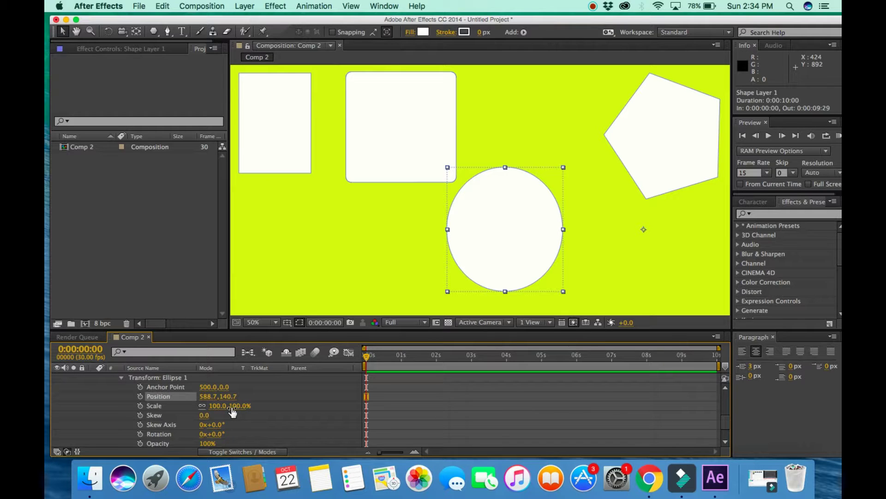
Scale the circle uniformly down to 54% and set its skew to -1.0
{"action": "left_click_drag", "start_coordinate": [231, 405], "coordinate": [210, 424]}
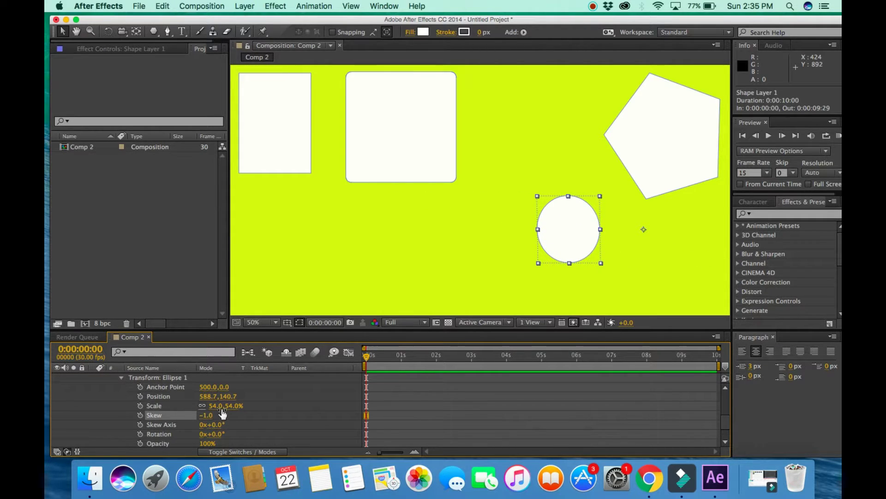
Enlarge the circle uniformly to 118% and move it to position 824.7, 104.0
{"action": "left_click", "coordinate": [223, 406]}
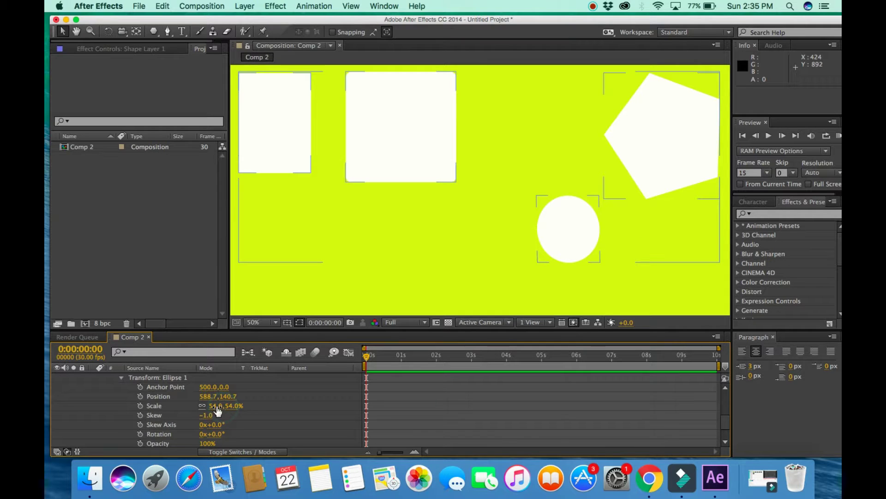
{"action": "left_click_drag", "start_coordinate": [216, 406], "coordinate": [520, 204]}
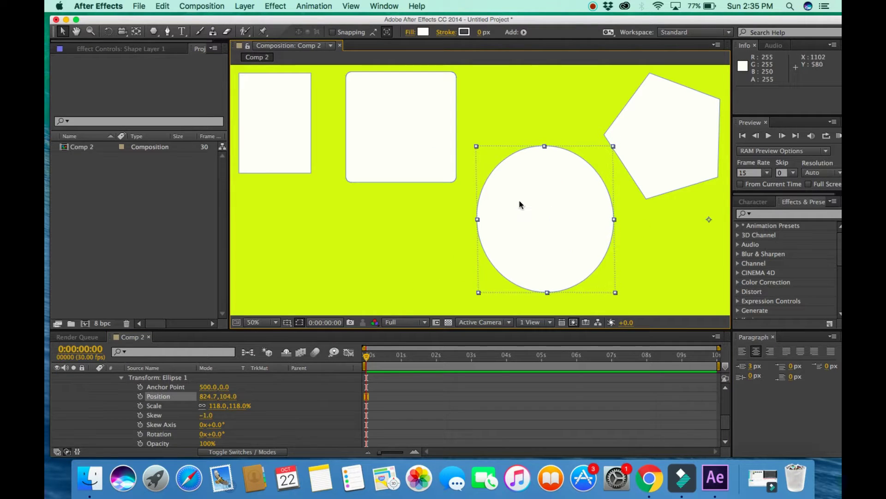
Set the circle's skew axis to 13x+32.0° and its rotation to 17°
{"action": "scroll", "coordinate": [248, 413], "scroll_direction": "down", "scroll_amount": 2}
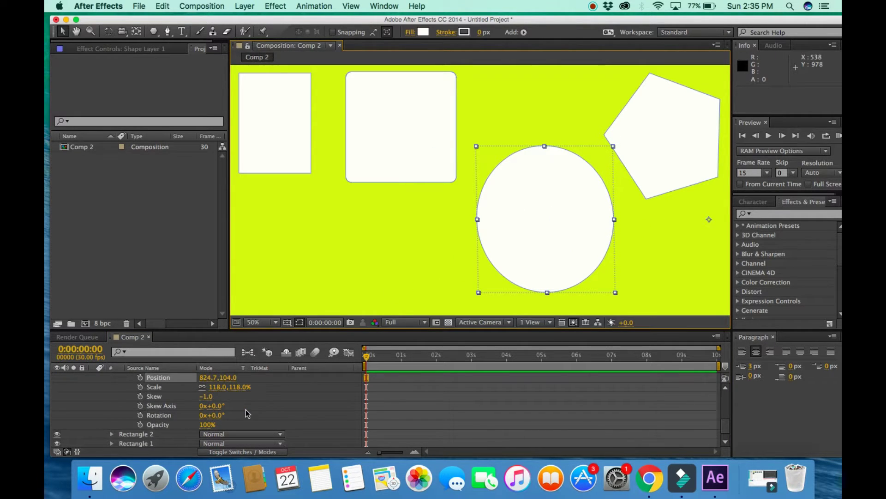
{"action": "left_click", "coordinate": [213, 406]}
{"action": "mouse_move", "coordinate": [213, 406]}
{"action": "left_mouse_down"}
{"action": "mouse_move", "coordinate": [189, 412]}
{"action": "mouse_move", "coordinate": [239, 415]}
{"action": "mouse_move", "coordinate": [157, 406]}
{"action": "mouse_move", "coordinate": [215, 406]}
{"action": "left_mouse_up"}
{"action": "left_click", "coordinate": [207, 415]}
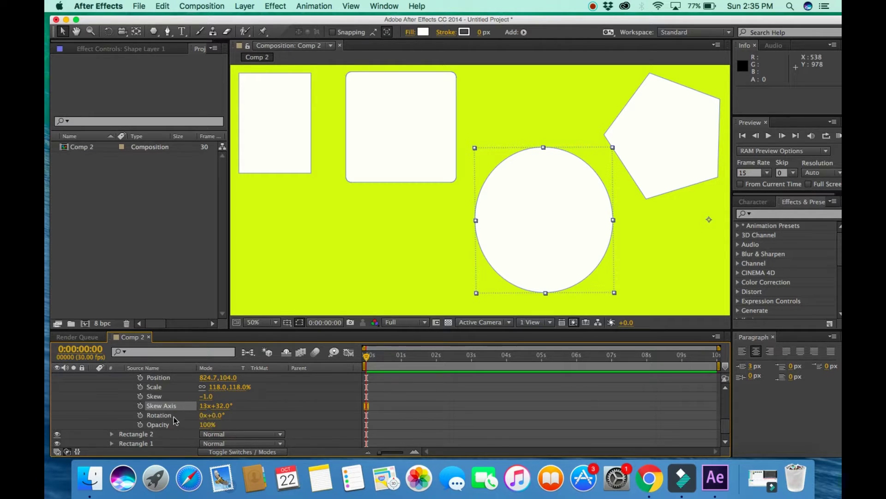
{"action": "left_click_drag", "start_coordinate": [213, 415], "coordinate": [234, 422]}
Try opacity values of 30% and 50% for the circle
{"action": "left_click", "coordinate": [211, 424]}
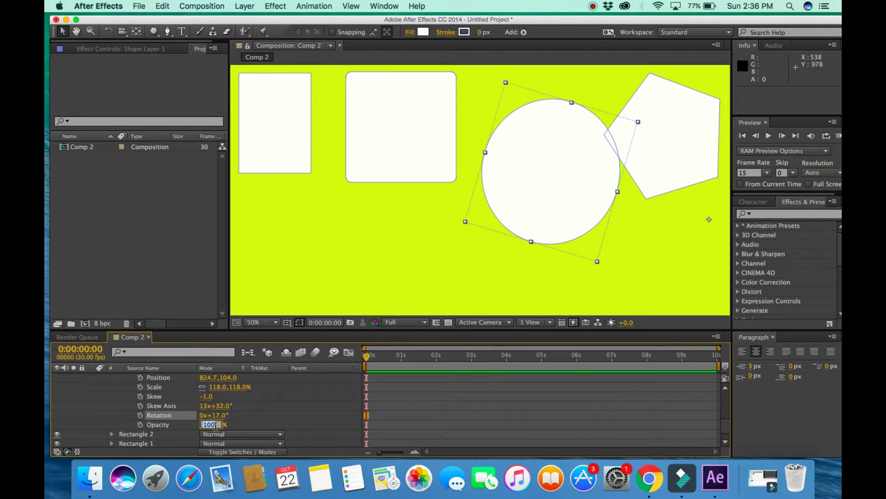
{"action": "type", "text": "30"}
{"action": "key", "text": "Return"}
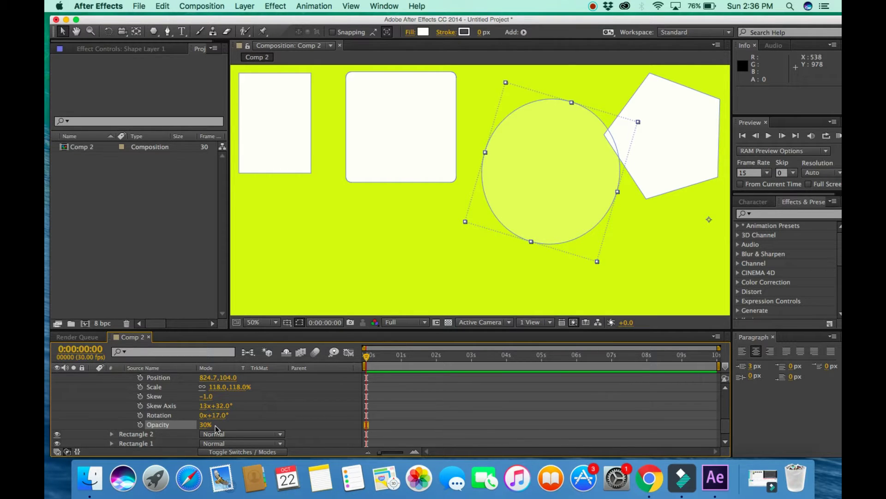
{"action": "left_click", "coordinate": [208, 424]}
{"action": "type", "text": "50"}
{"action": "key", "text": "Return"}
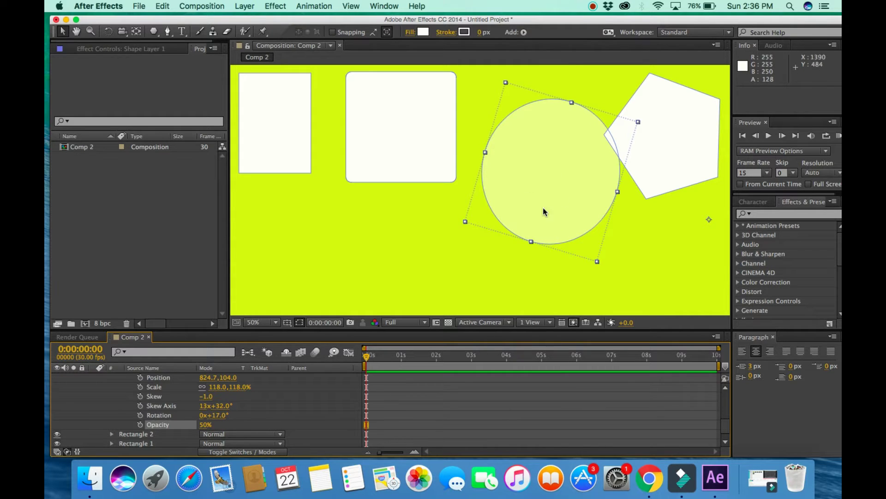
Set the circle's opacity to 90%
{"action": "left_click", "coordinate": [203, 424]}
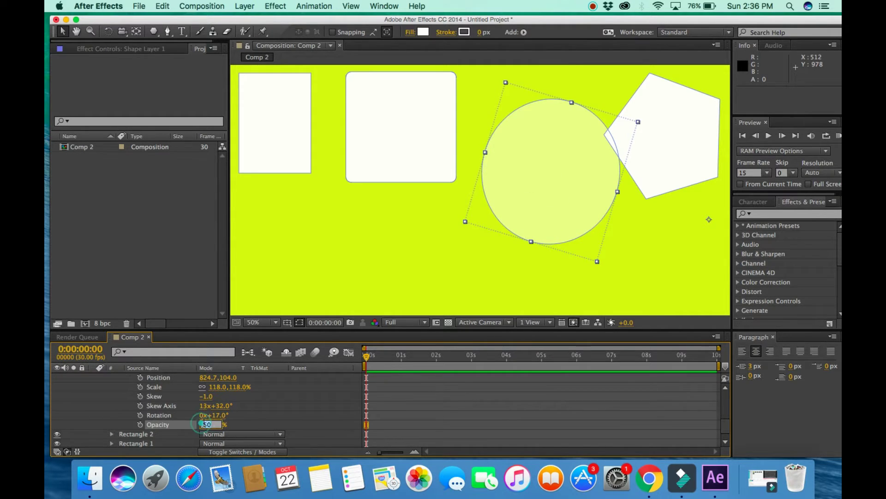
{"action": "type", "text": "90"}
{"action": "key", "text": "Return"}
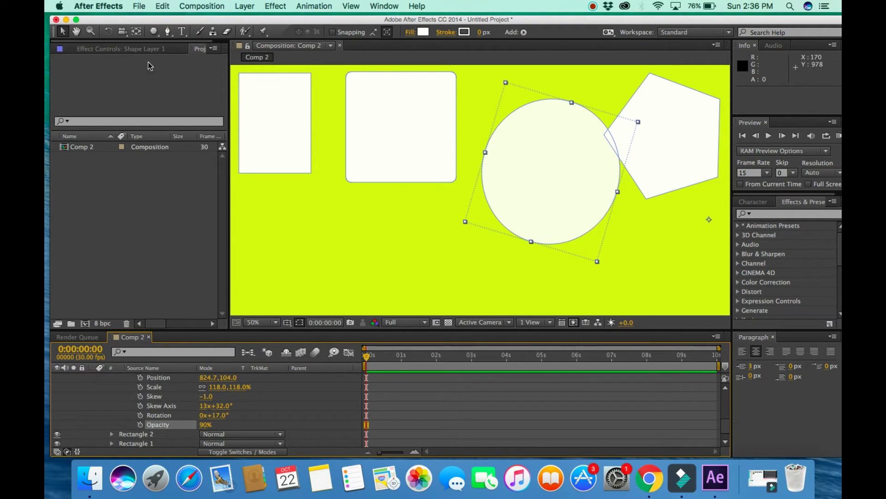
{"action": "left_click", "coordinate": [133, 245]}
{"action": "right_click", "coordinate": [96, 229]}
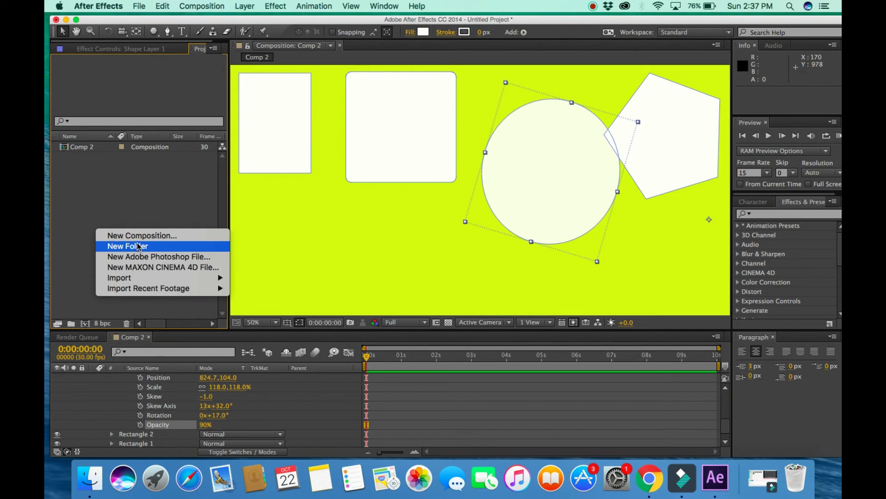
{"action": "left_click", "coordinate": [97, 6]}
{"action": "left_click", "coordinate": [97, 7]}
{"action": "mouse_move", "coordinate": [140, 6]}
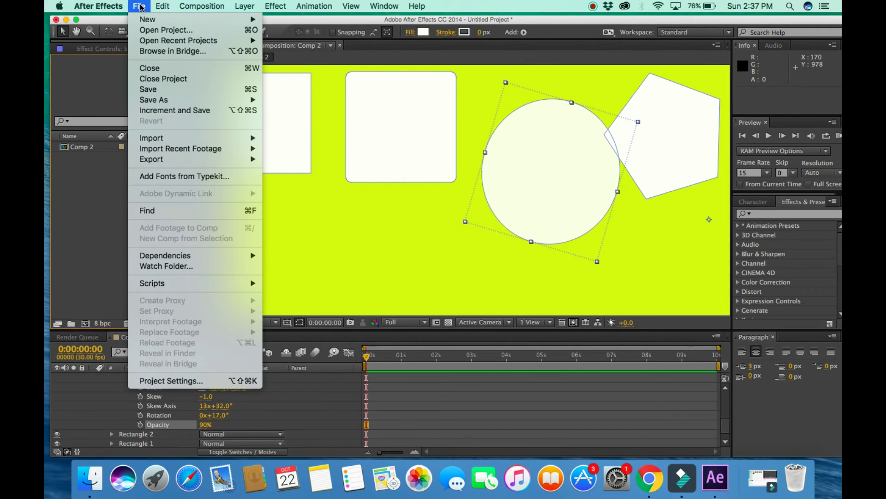
{"action": "mouse_move", "coordinate": [252, 22]}
{"action": "left_click", "coordinate": [98, 197]}
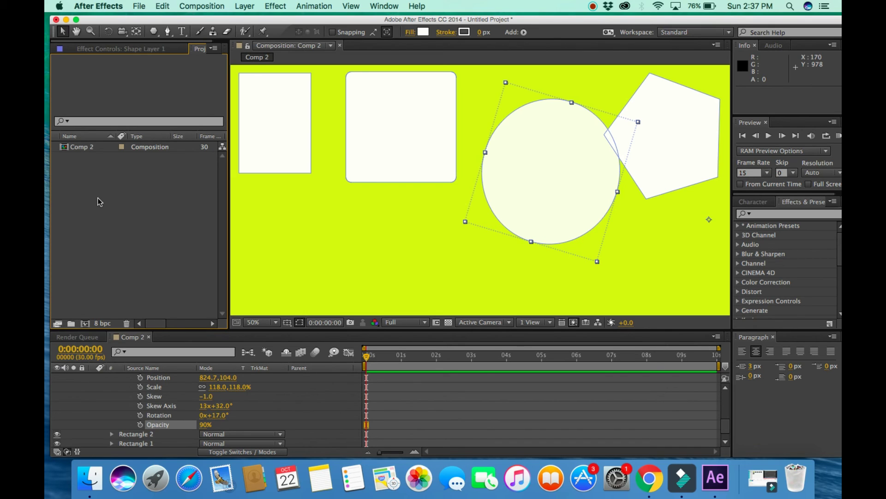
{"action": "left_click", "coordinate": [594, 7]}
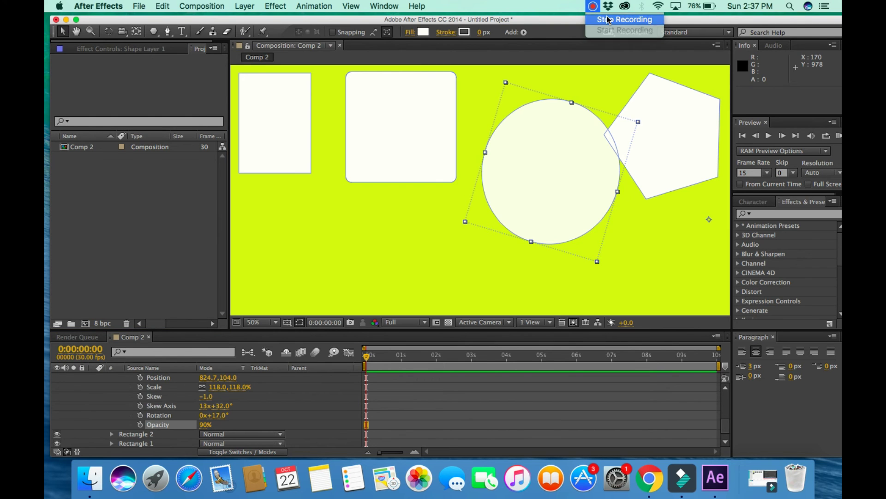